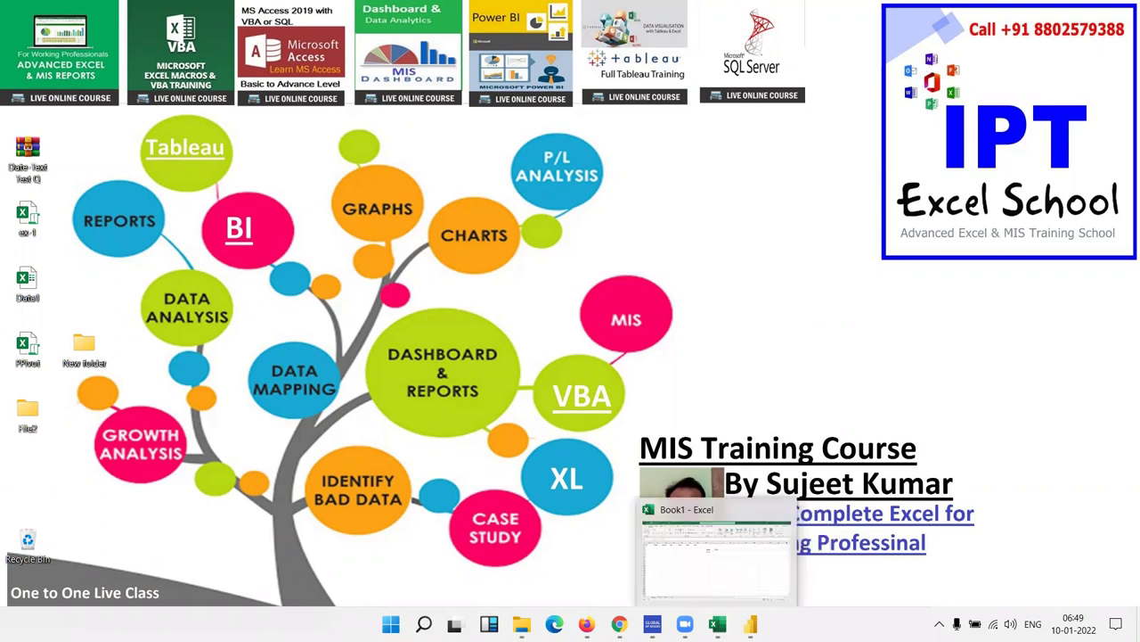
Step: Select the Qty column in the Data table, then switch to the empty Page 1 report view
{"action": "left_click", "coordinate": [750, 624]}
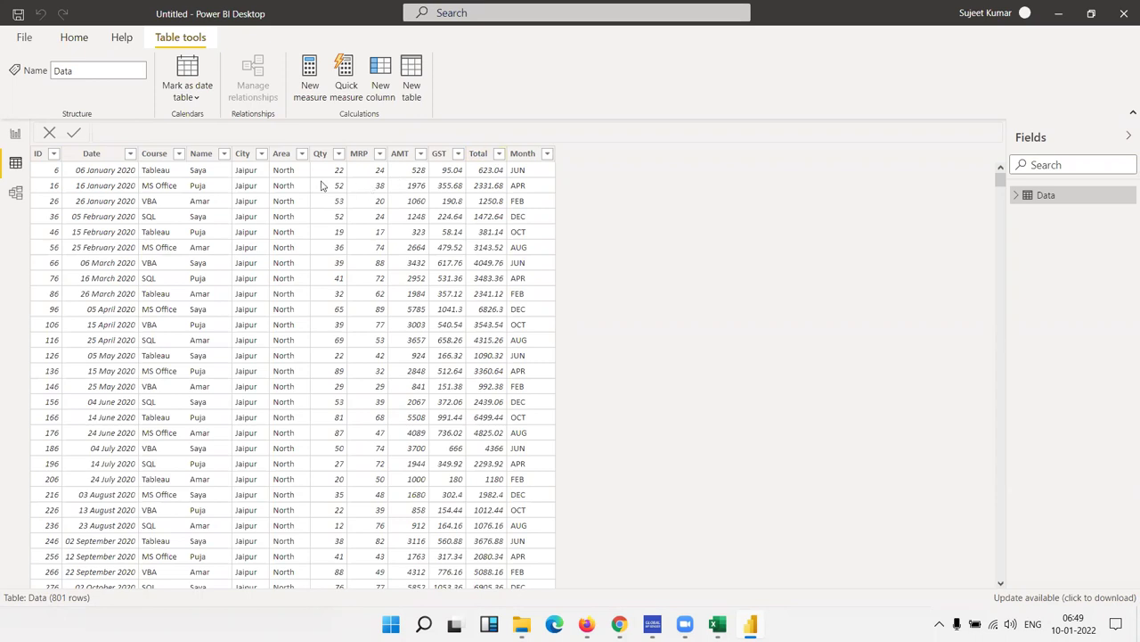
{"action": "left_click", "coordinate": [320, 153]}
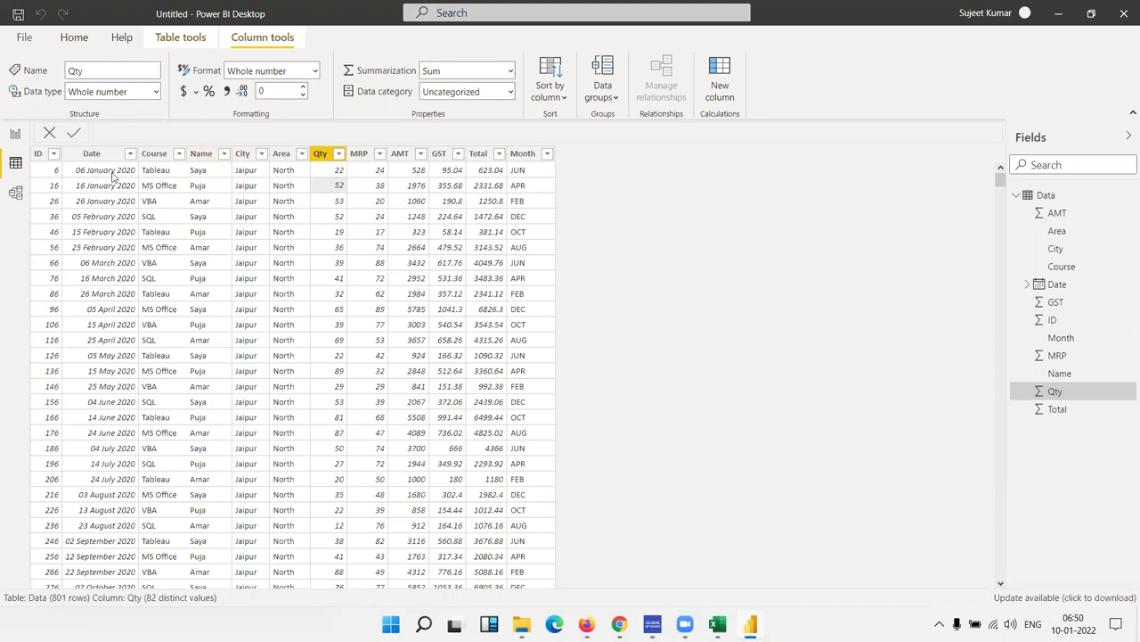
{"action": "left_click", "coordinate": [15, 138]}
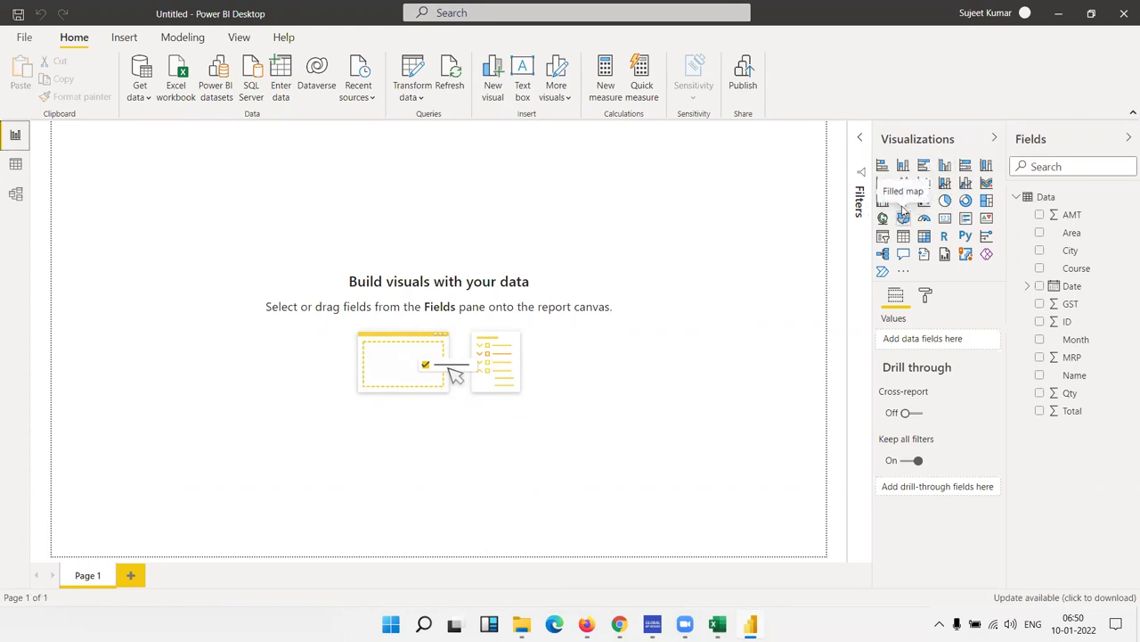
Step: Add an enlarged funnel chart with Name as Group and Qty as Values
{"action": "left_click", "coordinate": [903, 201]}
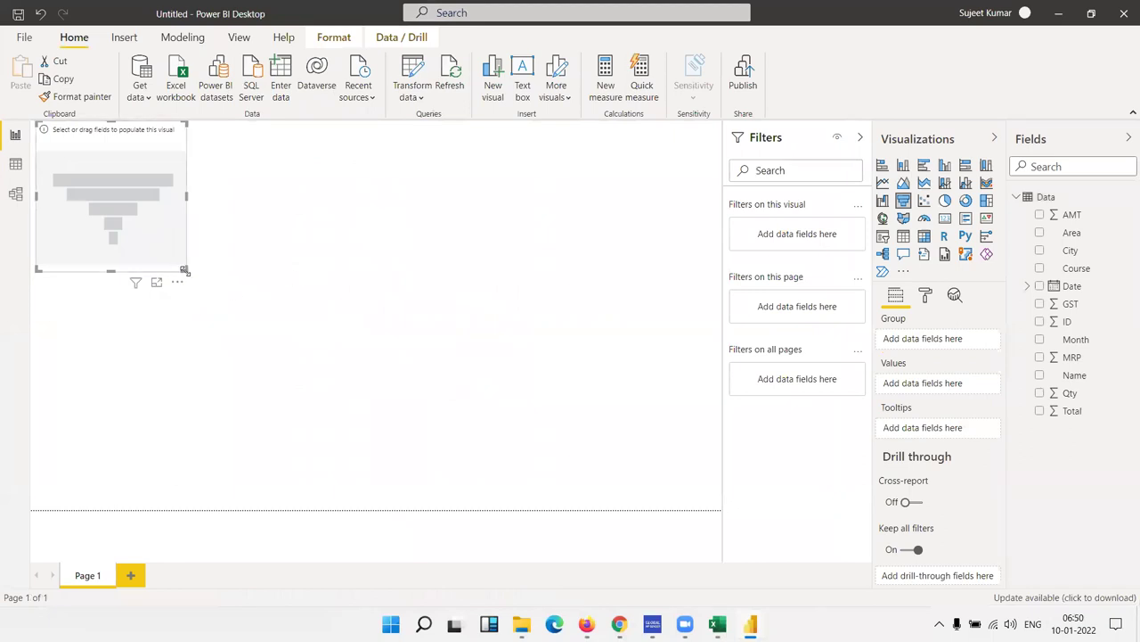
{"action": "left_click_drag", "start_coordinate": [184, 270], "coordinate": [382, 389]}
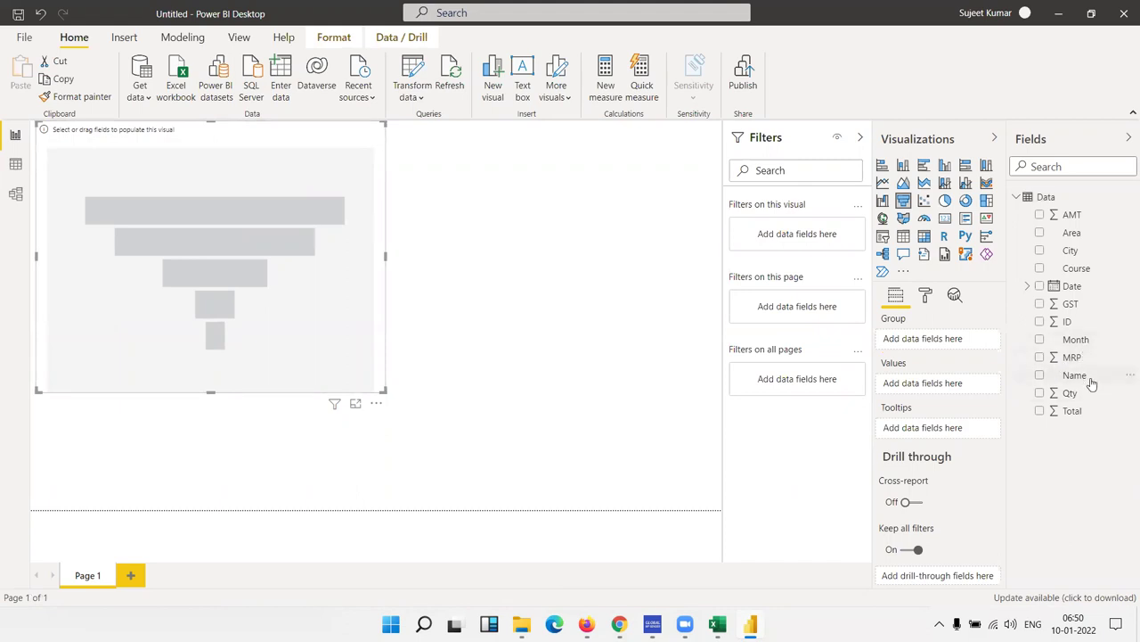
{"action": "left_click_drag", "start_coordinate": [1075, 376], "coordinate": [518, 359]}
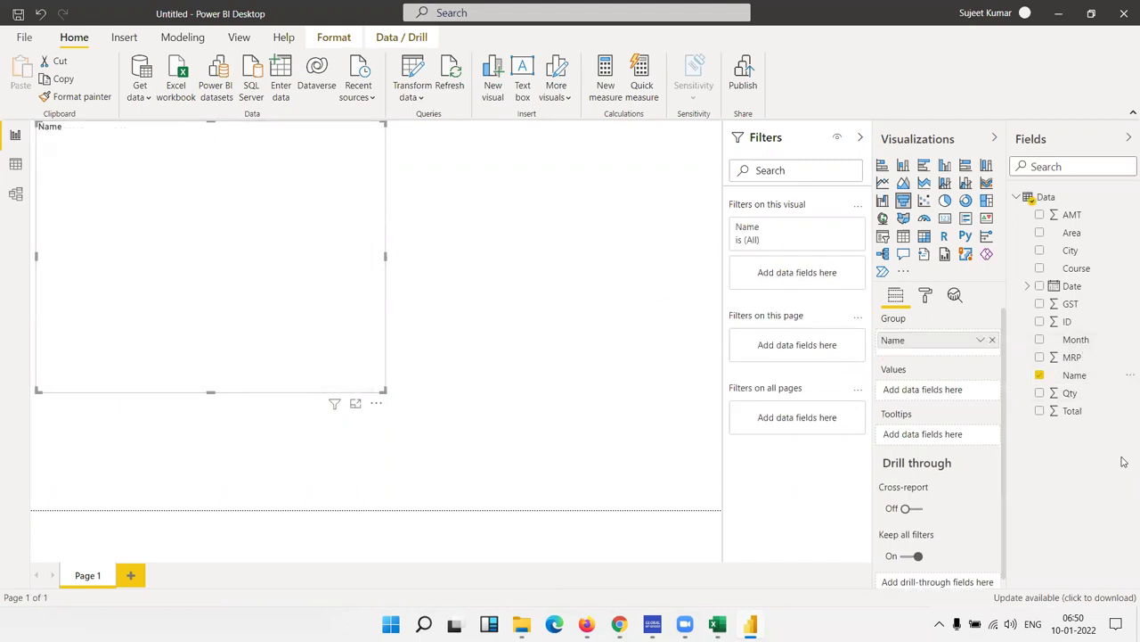
{"action": "mouse_move", "coordinate": [1069, 393]}
{"action": "left_mouse_down"}
{"action": "mouse_move", "coordinate": [286, 303]}
{"action": "mouse_move", "coordinate": [300, 308]}
{"action": "left_mouse_up"}
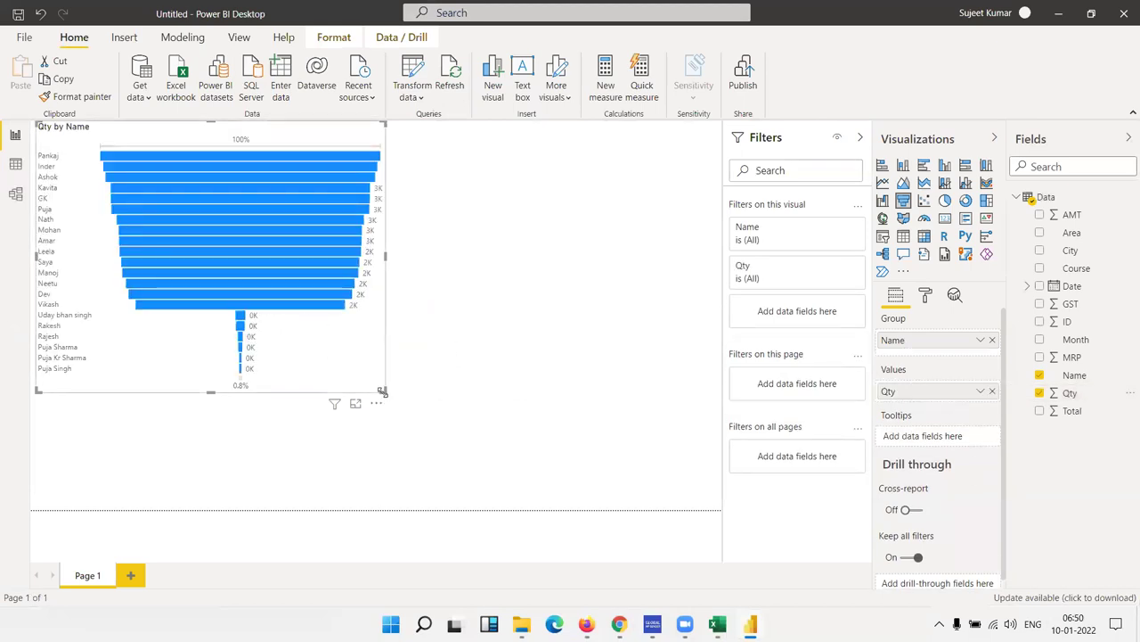
{"action": "mouse_move", "coordinate": [384, 391]}
{"action": "left_mouse_down"}
{"action": "mouse_move", "coordinate": [471, 485]}
{"action": "mouse_move", "coordinate": [461, 513]}
{"action": "mouse_move", "coordinate": [444, 513]}
{"action": "left_mouse_up"}
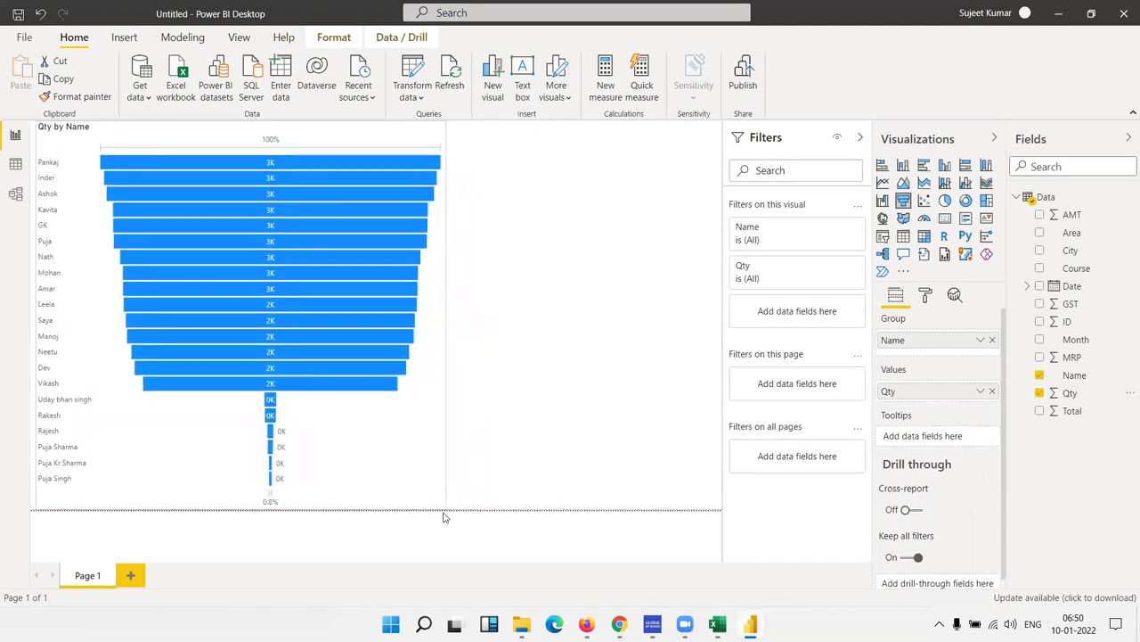
{"action": "mouse_move", "coordinate": [240, 181]}
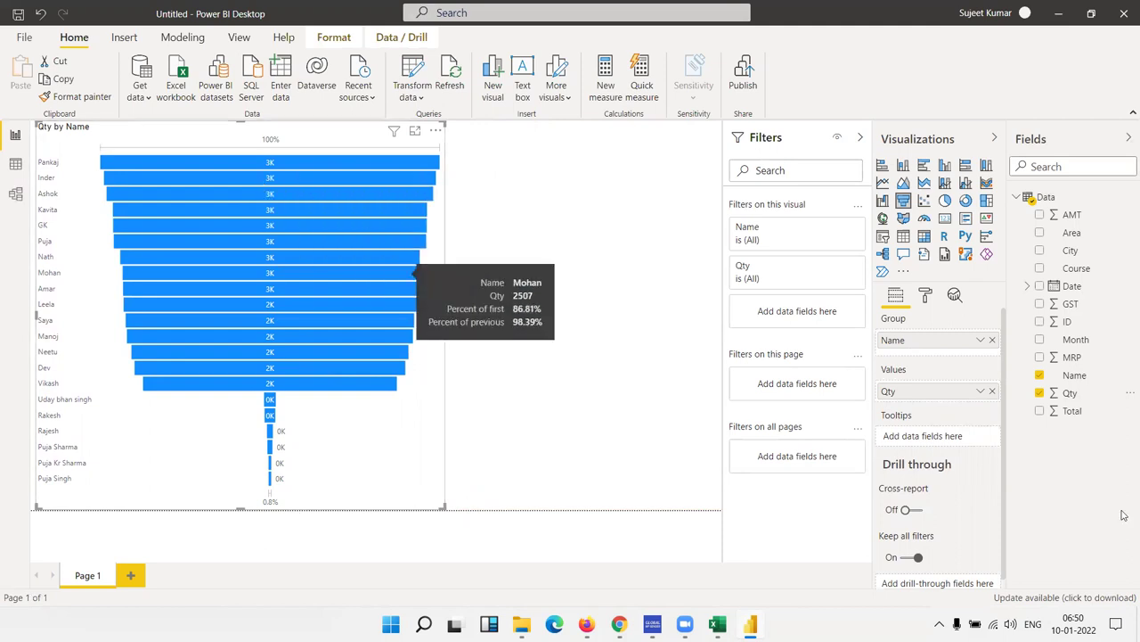
Step: Set the funnel's data label display units to None so labels show exact values like 2868
{"action": "left_click", "coordinate": [925, 299]}
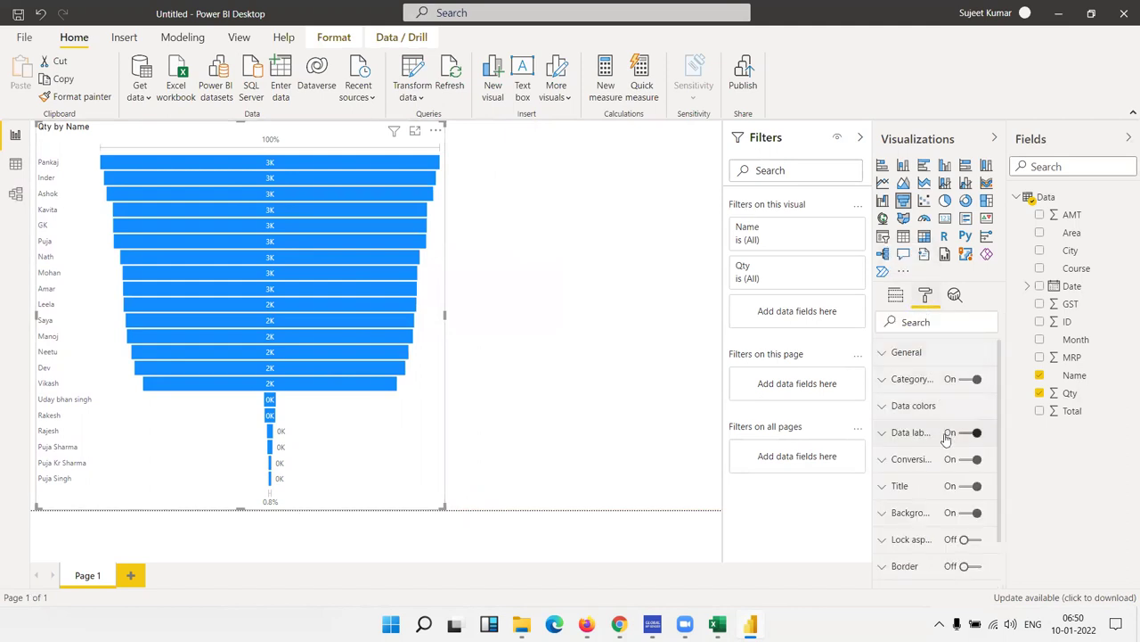
{"action": "left_click", "coordinate": [882, 433]}
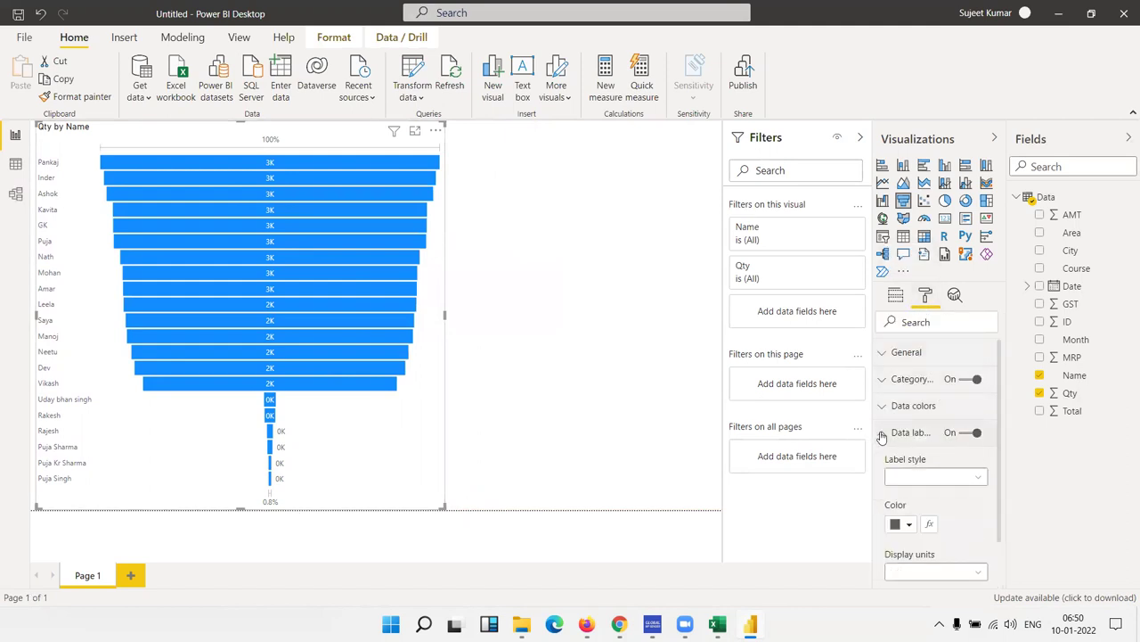
{"action": "scroll", "coordinate": [988, 434], "scroll_direction": "down", "scroll_amount": 2}
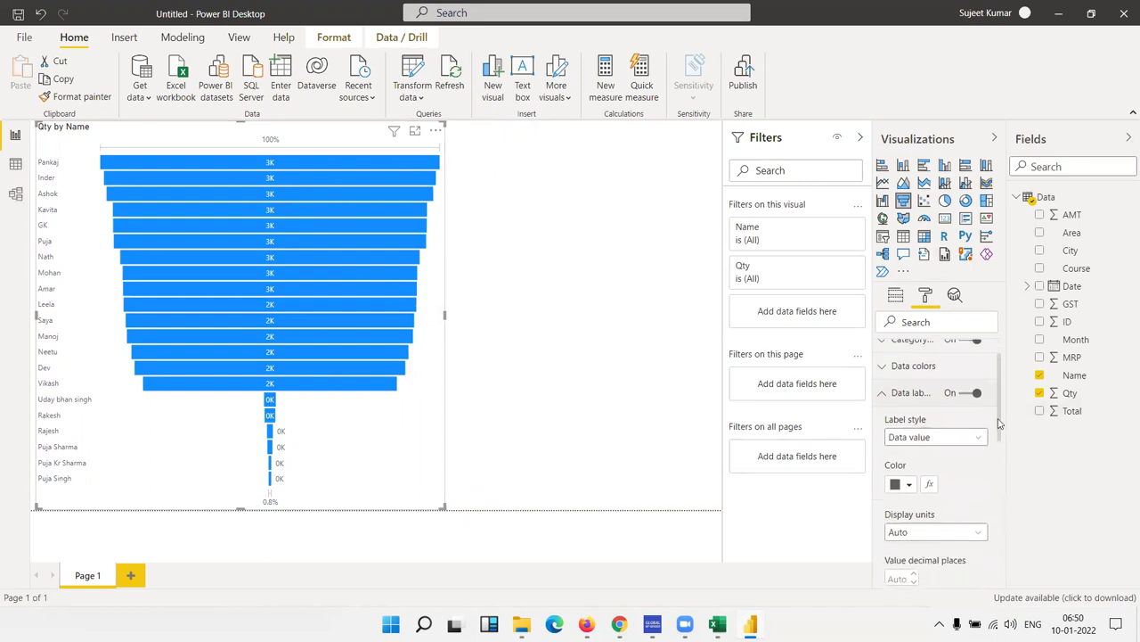
{"action": "scroll", "coordinate": [989, 434], "scroll_direction": "down", "scroll_amount": 1}
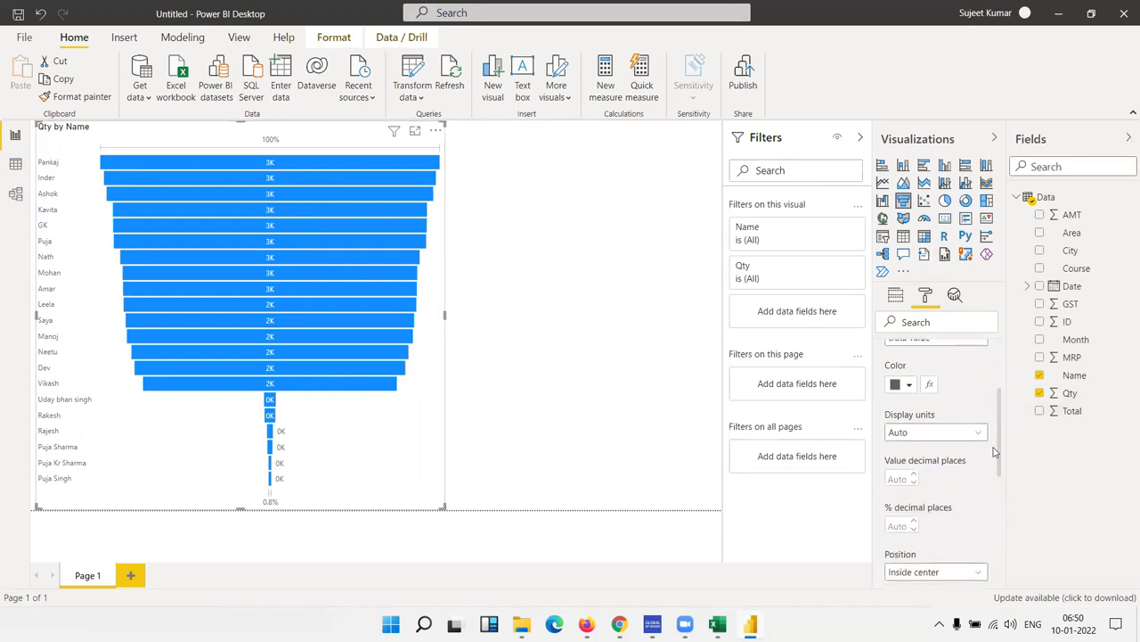
{"action": "left_click", "coordinate": [934, 433]}
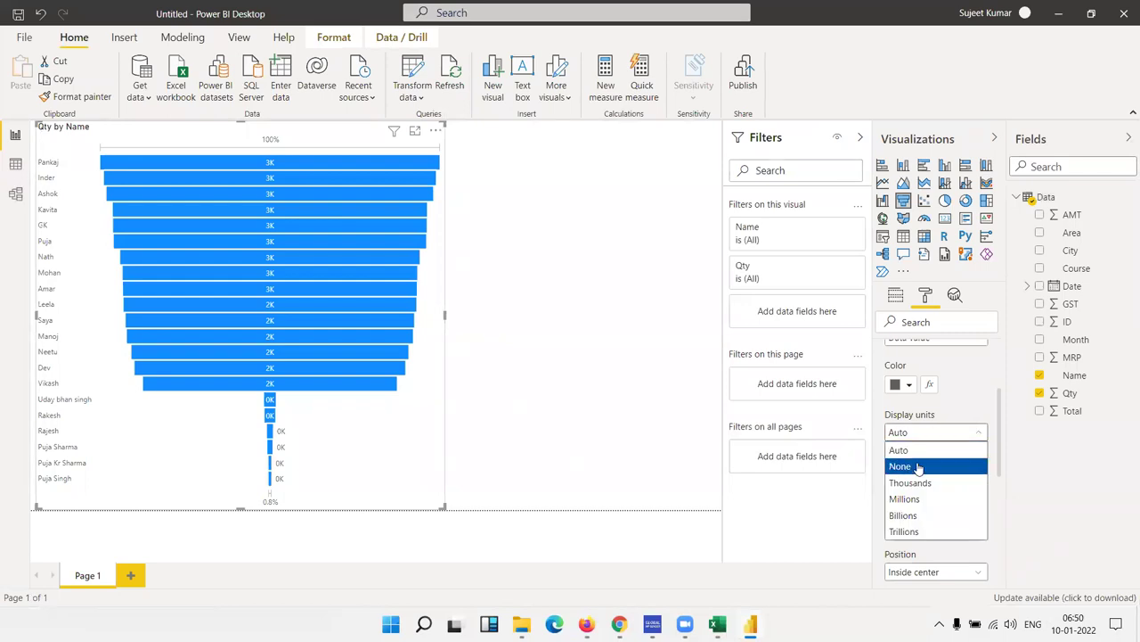
{"action": "left_click", "coordinate": [918, 467]}
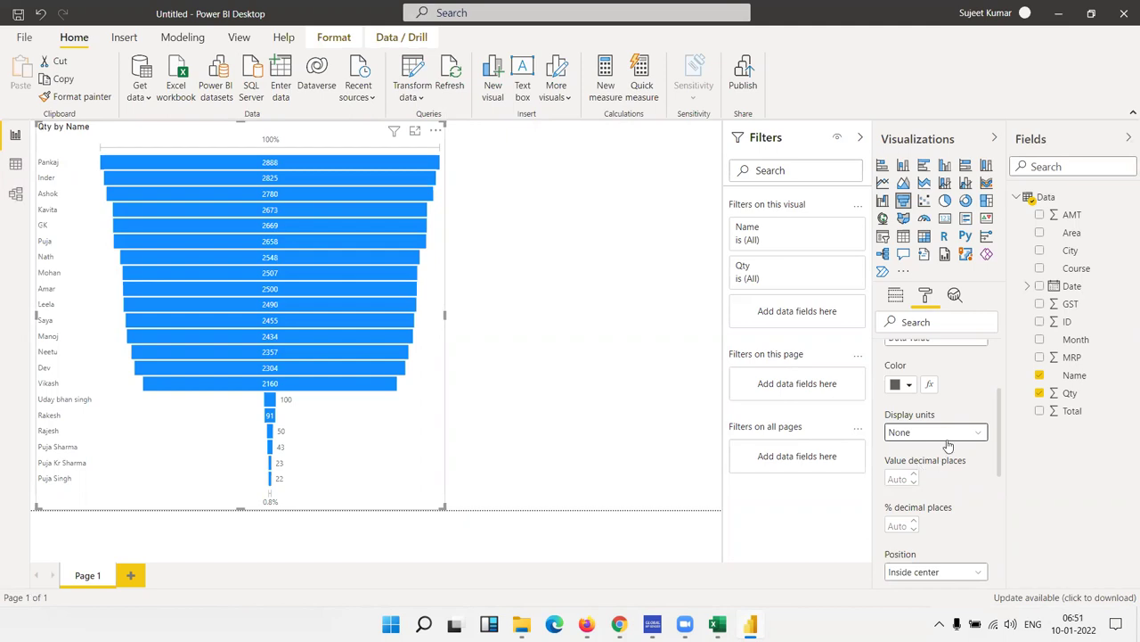
{"action": "left_click", "coordinate": [941, 435]}
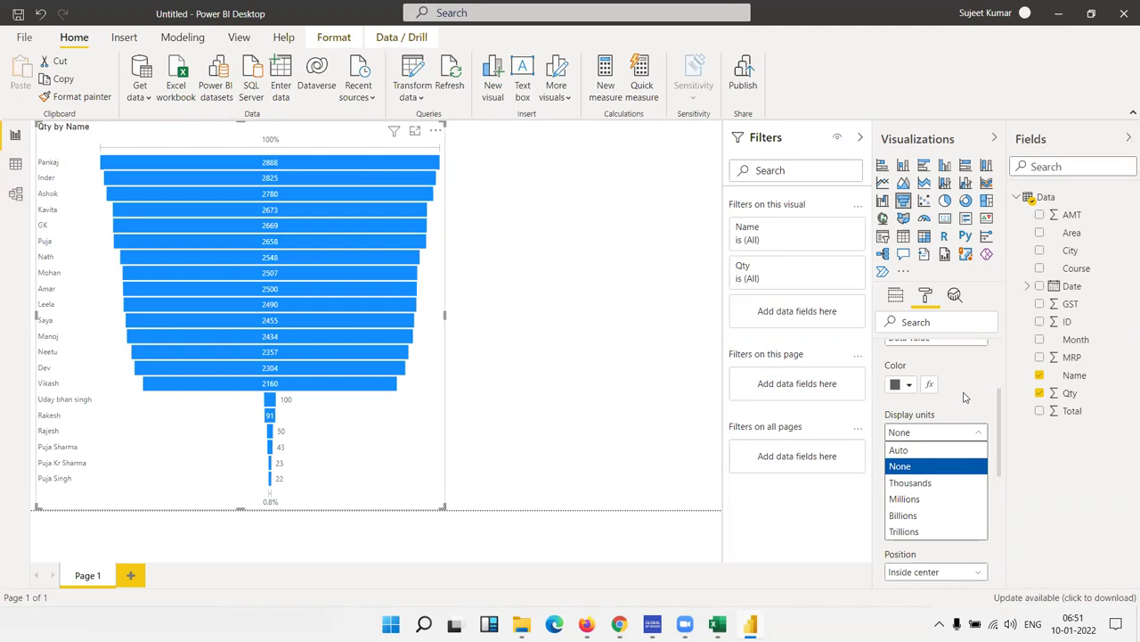
{"action": "left_click", "coordinate": [964, 396]}
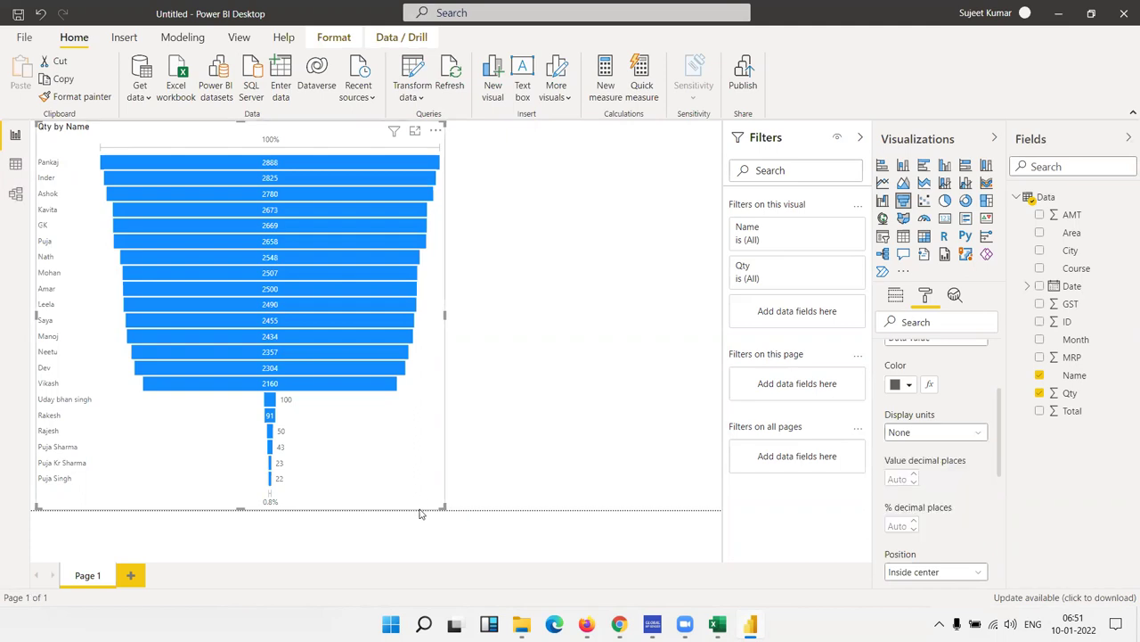
{"action": "left_click", "coordinate": [953, 297]}
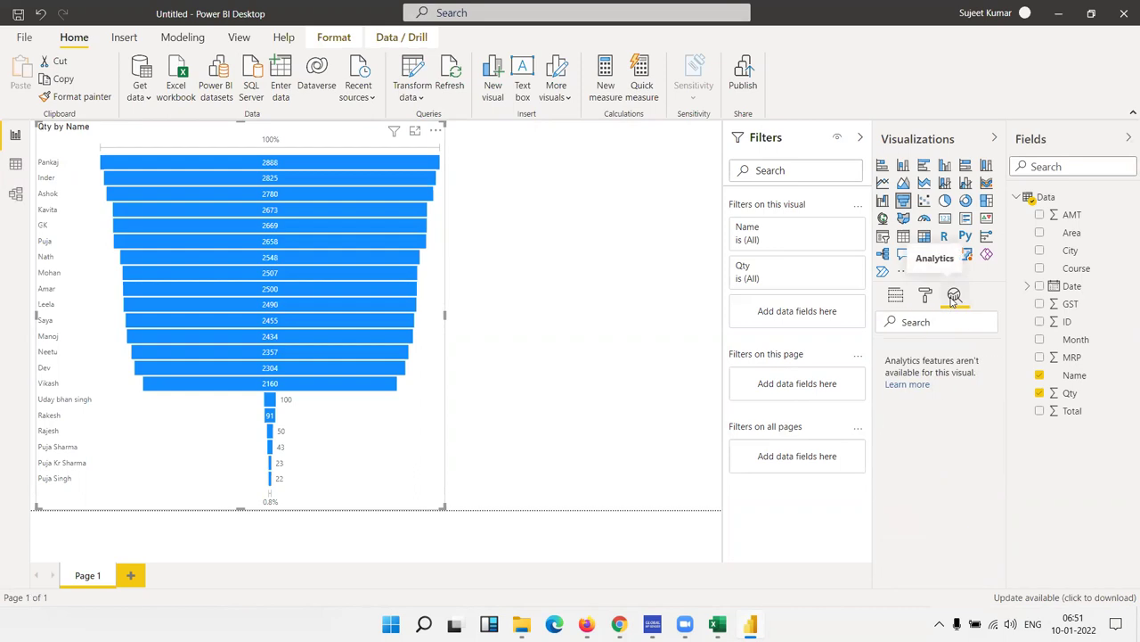
{"action": "left_click", "coordinate": [925, 301]}
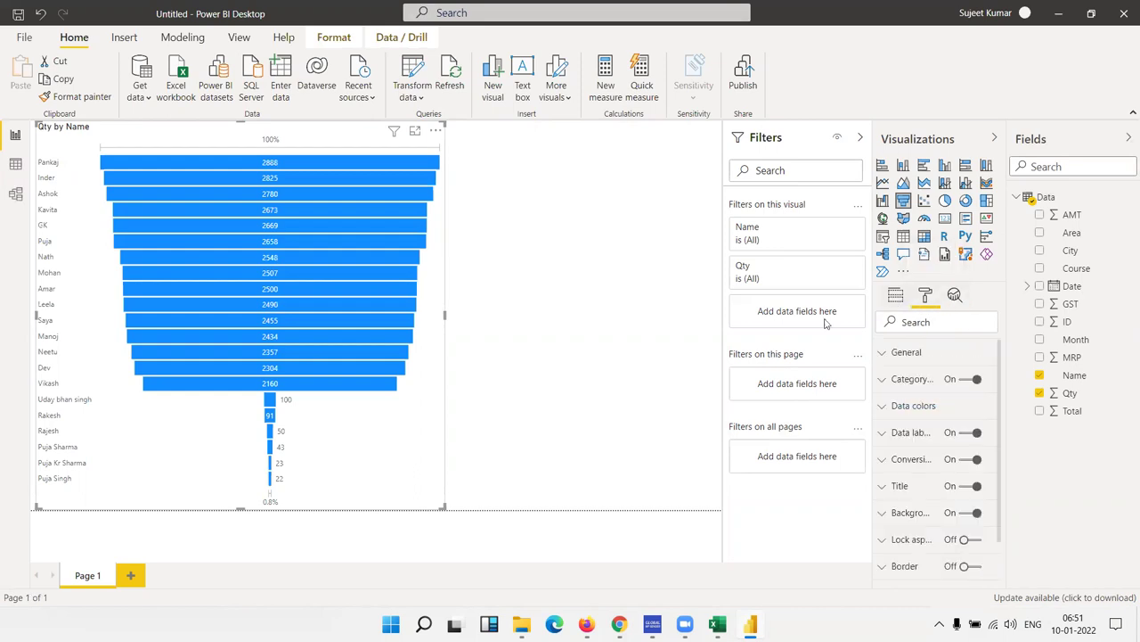
{"action": "left_click", "coordinate": [898, 302]}
{"action": "left_click", "coordinate": [550, 341]}
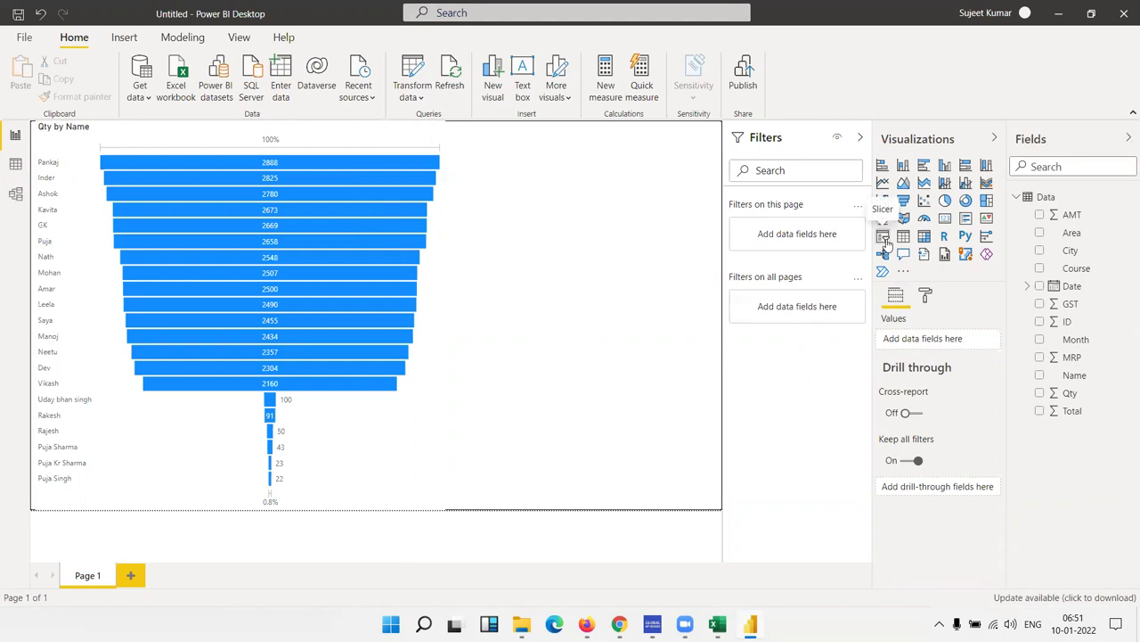
Step: Add a Course slicer and try filtering the funnel by Excel, MS Office and Dashboard
{"action": "left_click", "coordinate": [883, 237]}
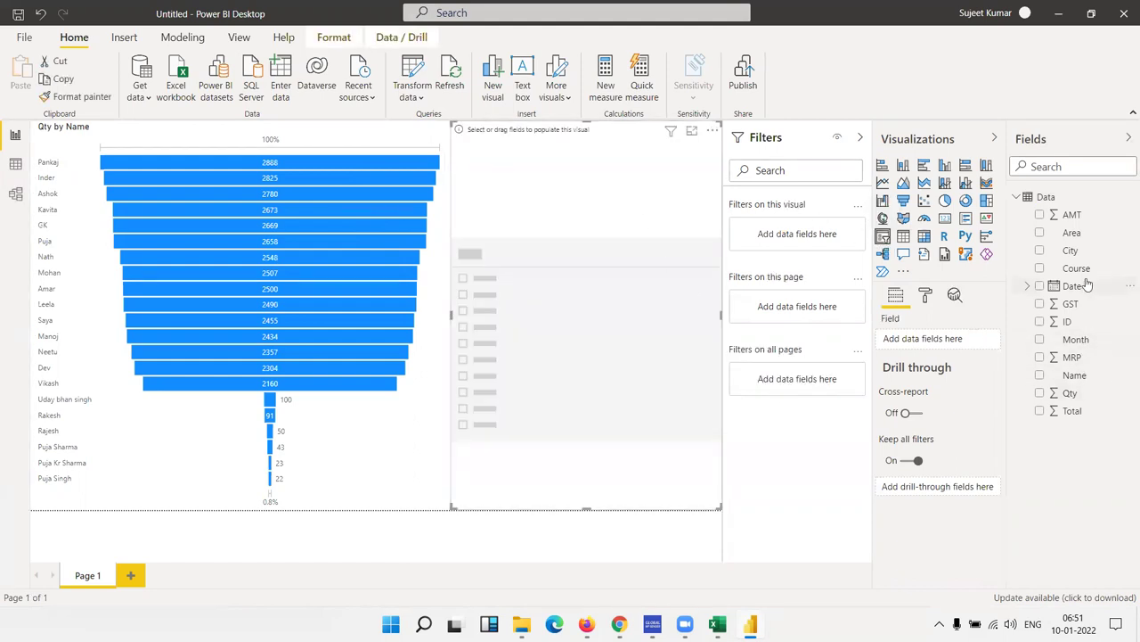
{"action": "left_click_drag", "start_coordinate": [1080, 268], "coordinate": [575, 258]}
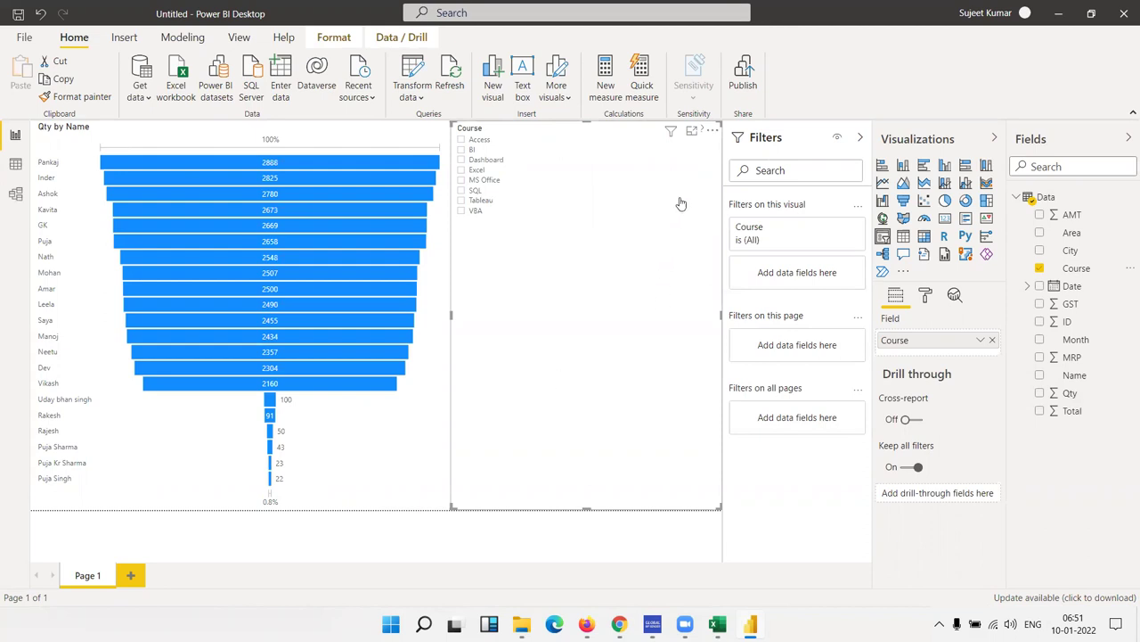
{"action": "left_click", "coordinate": [710, 132]}
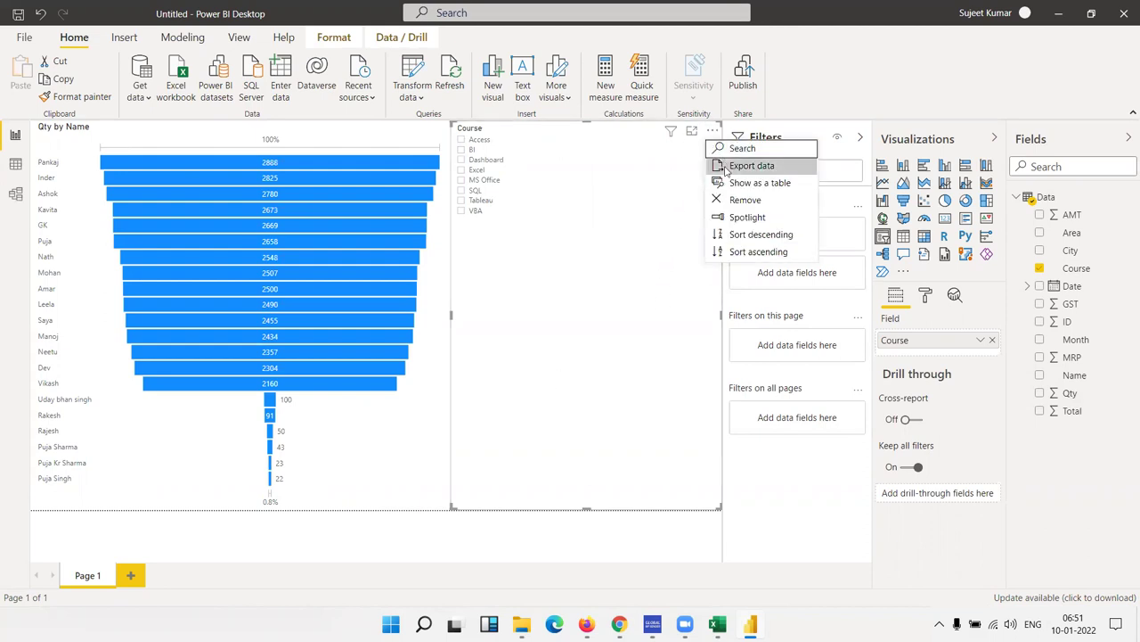
{"action": "left_click", "coordinate": [669, 173]}
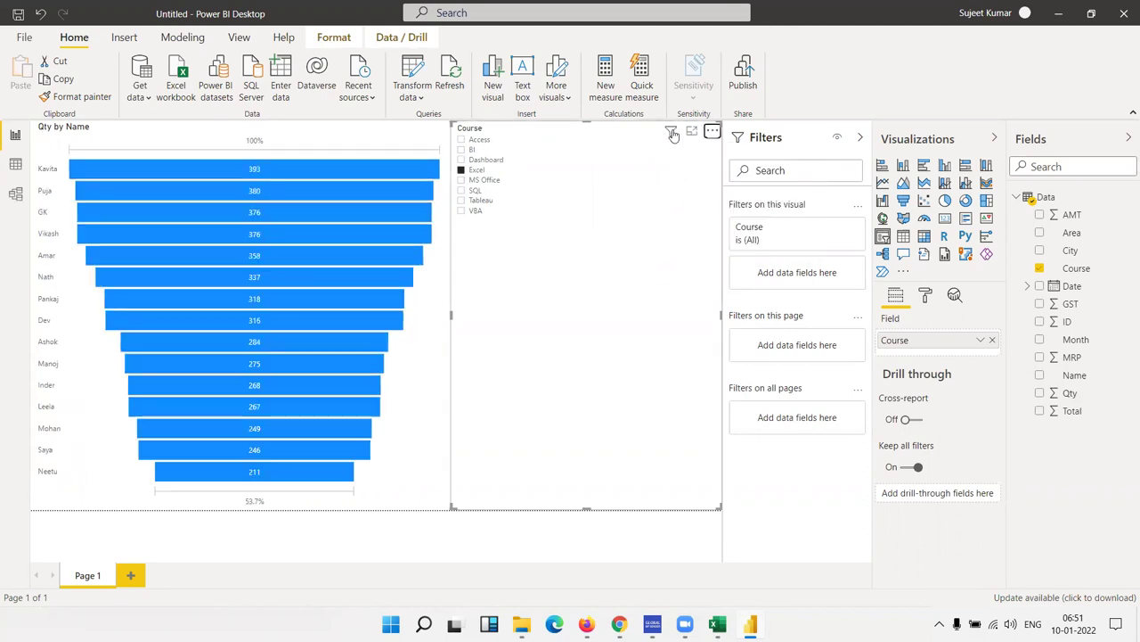
{"action": "left_click", "coordinate": [626, 180]}
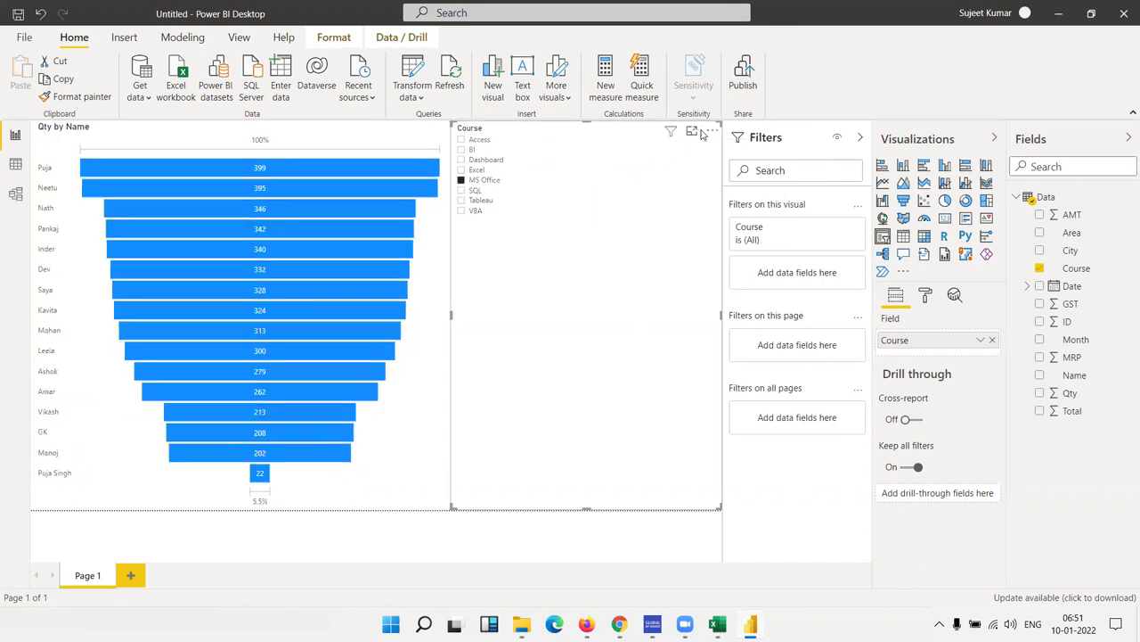
{"action": "left_click", "coordinate": [711, 132]}
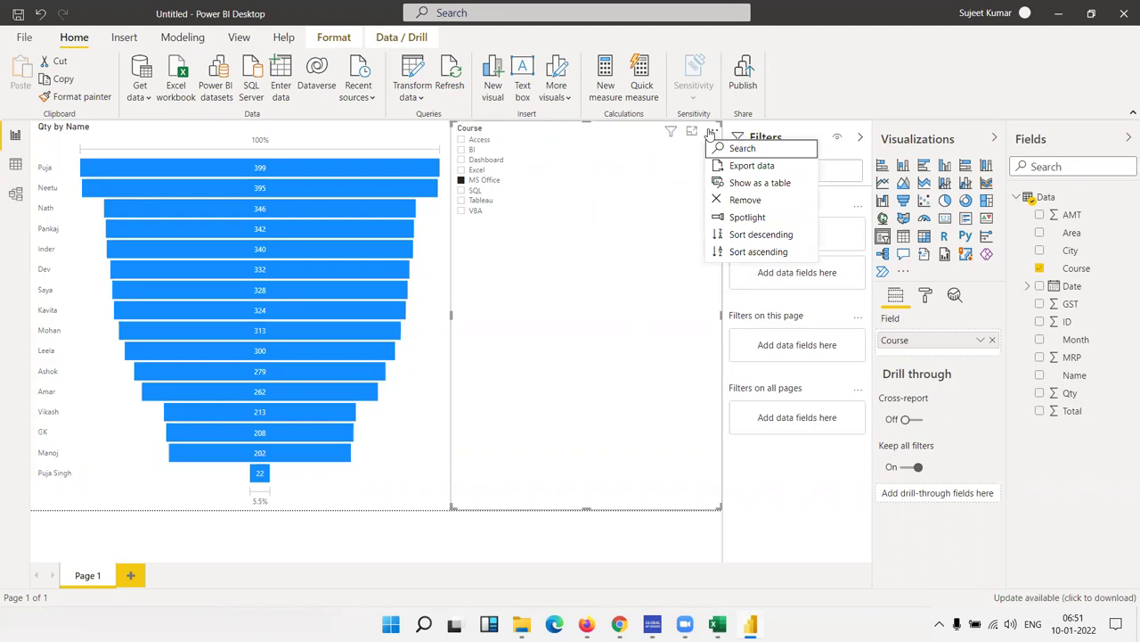
{"action": "left_click", "coordinate": [654, 158]}
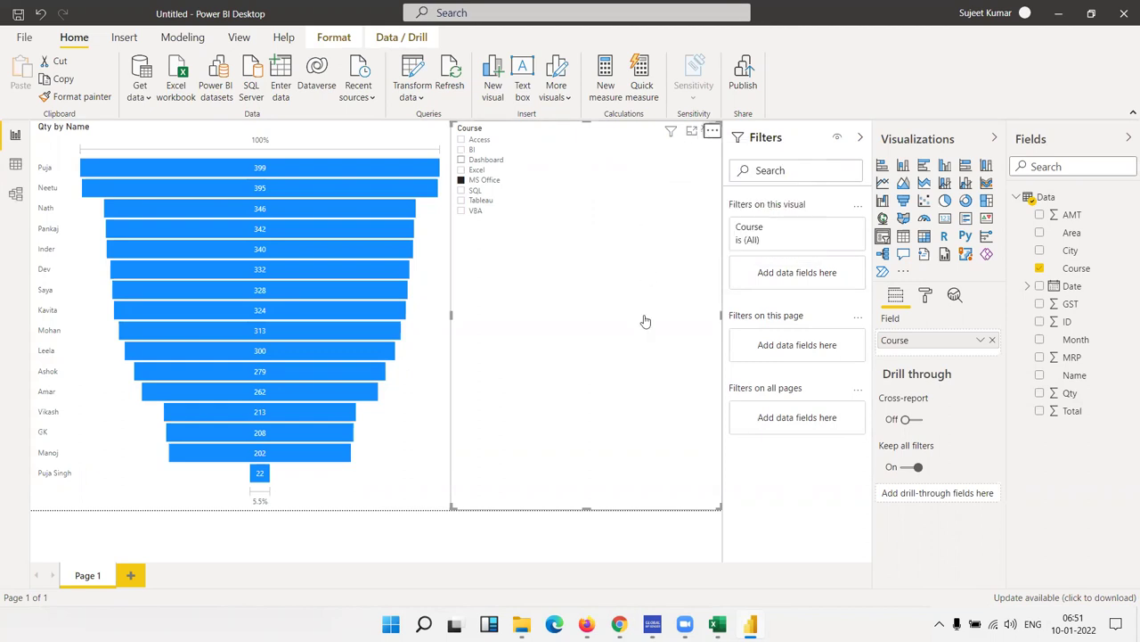
Step: Shrink and reposition the Course slicer, test Access and Excel, then switch it to Dropdown style
{"action": "left_click_drag", "start_coordinate": [719, 508], "coordinate": [698, 263]}
{"action": "left_click_drag", "start_coordinate": [601, 218], "coordinate": [619, 235]}
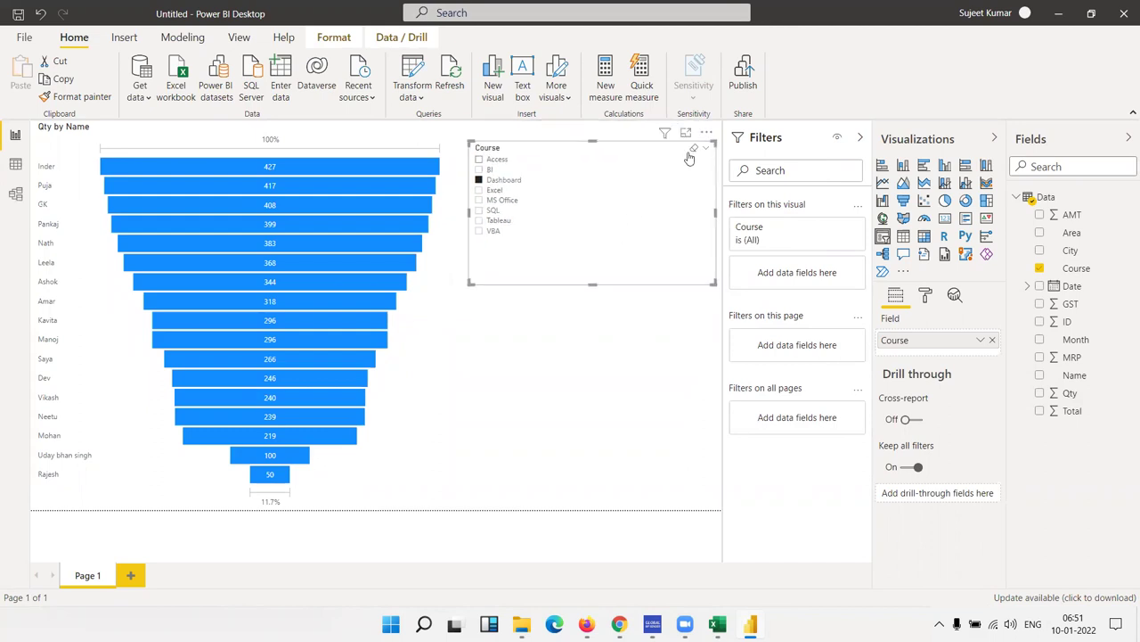
{"action": "left_click", "coordinate": [656, 158]}
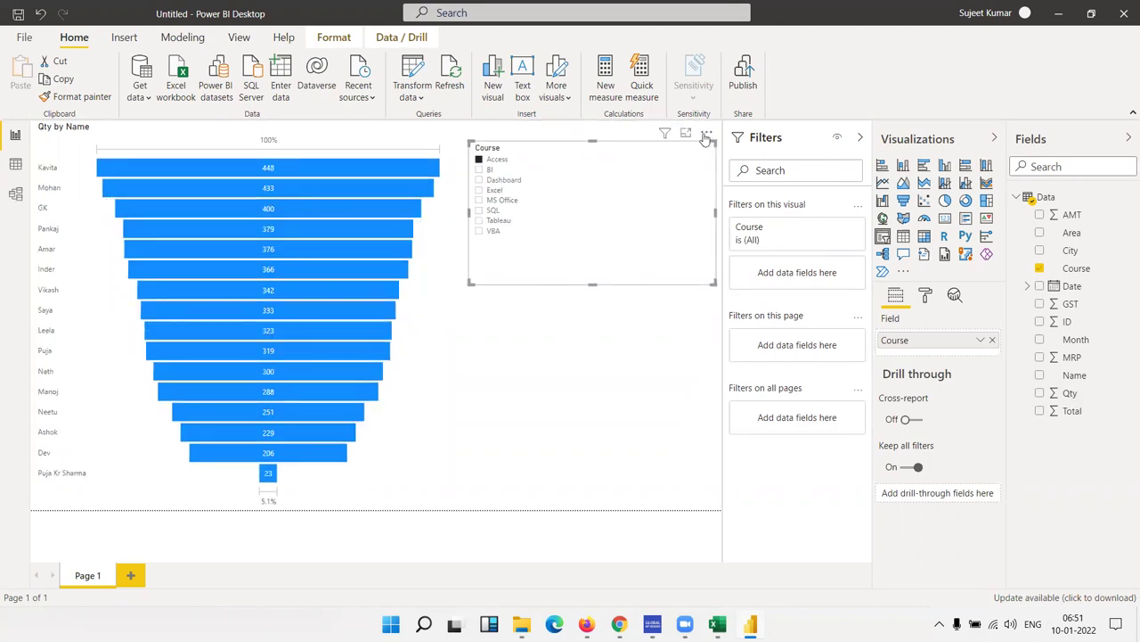
{"action": "left_click", "coordinate": [686, 190]}
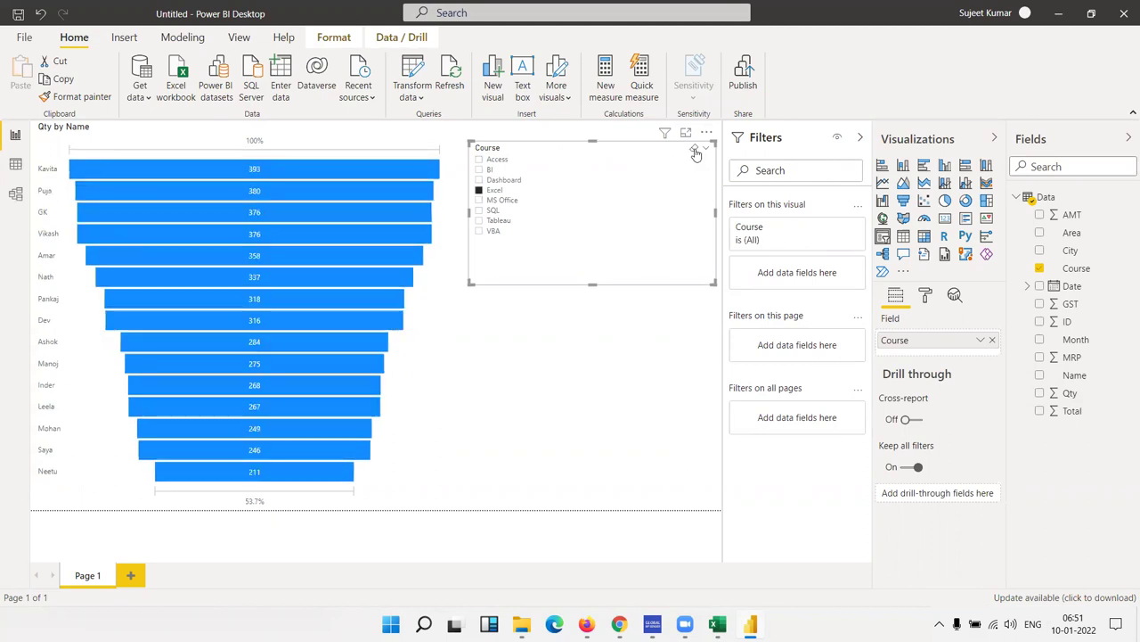
{"action": "left_click", "coordinate": [704, 150]}
{"action": "left_click", "coordinate": [679, 182]}
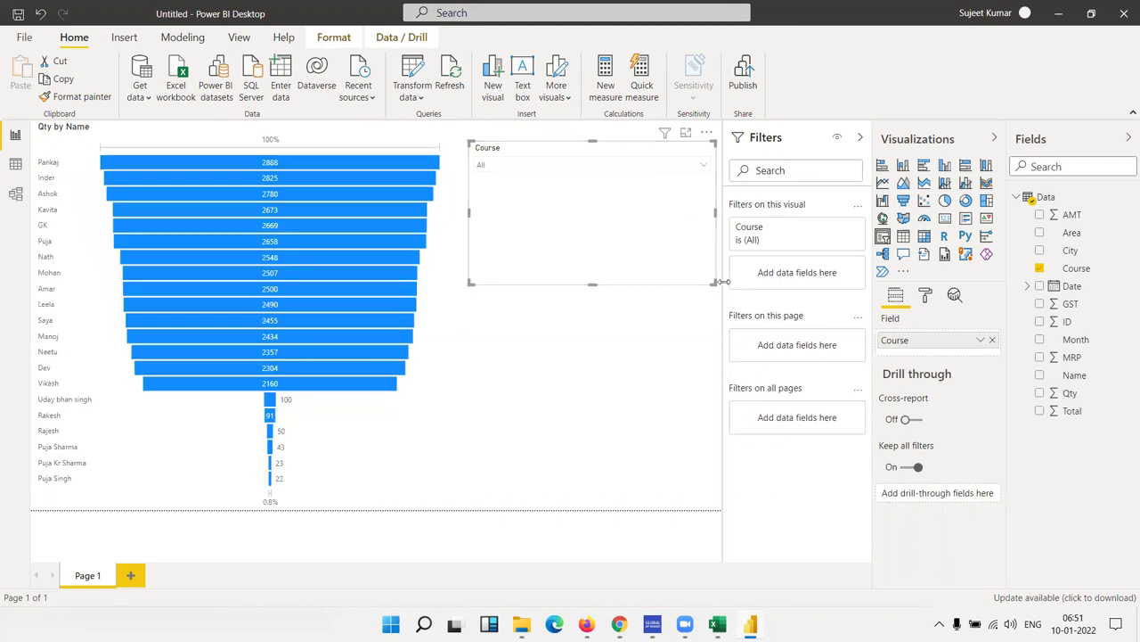
Step: Shorten the dropdown slicer and try the BI, Dashboard, Excel and Access courses
{"action": "left_click_drag", "start_coordinate": [714, 282], "coordinate": [706, 185]}
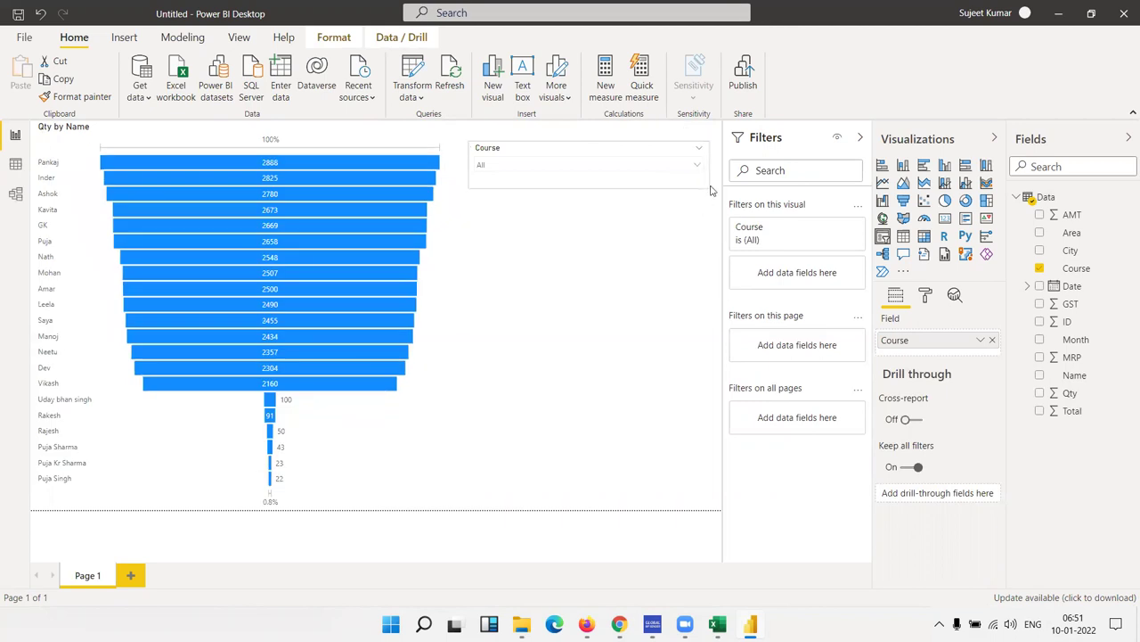
{"action": "left_click", "coordinate": [659, 215]}
{"action": "left_click", "coordinate": [663, 166]}
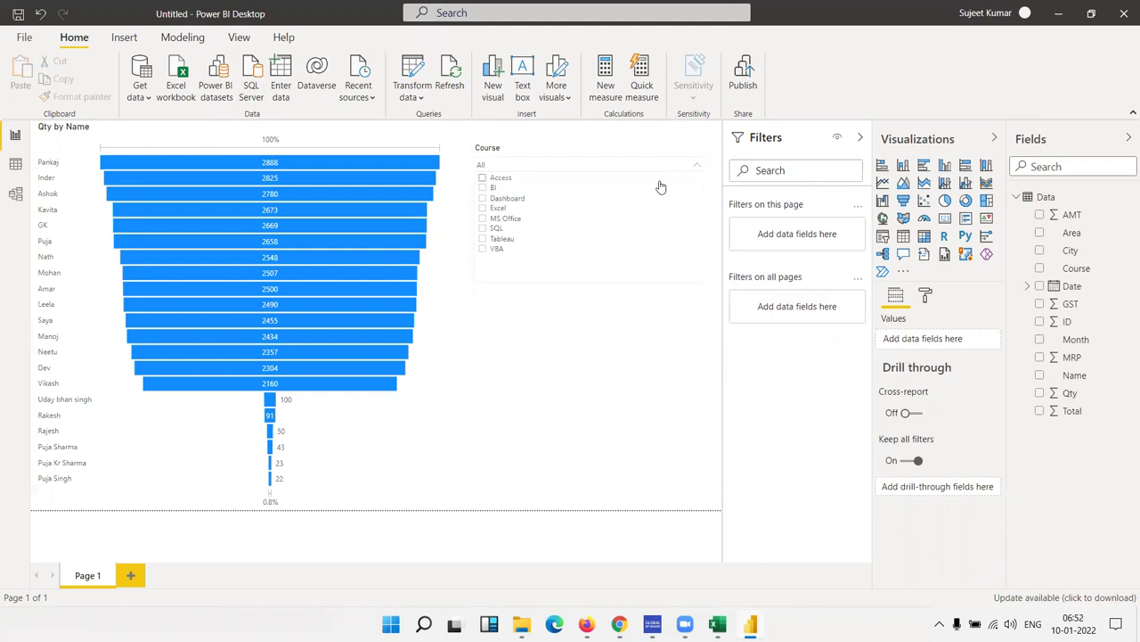
{"action": "left_click", "coordinate": [490, 189]}
{"action": "left_click", "coordinate": [488, 200]}
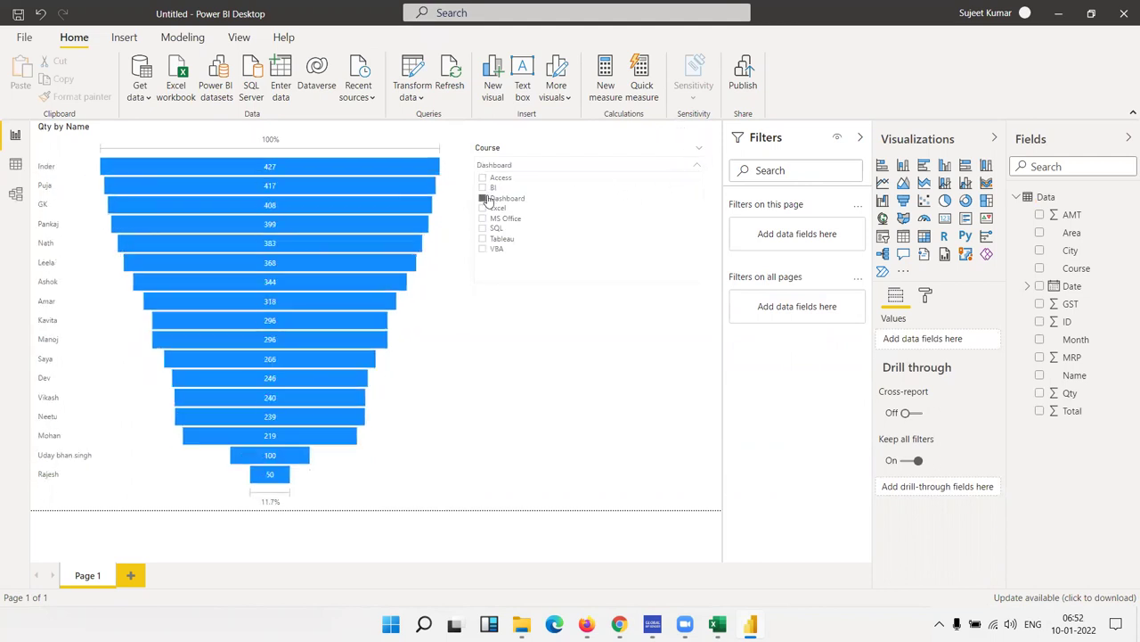
{"action": "left_click", "coordinate": [485, 208]}
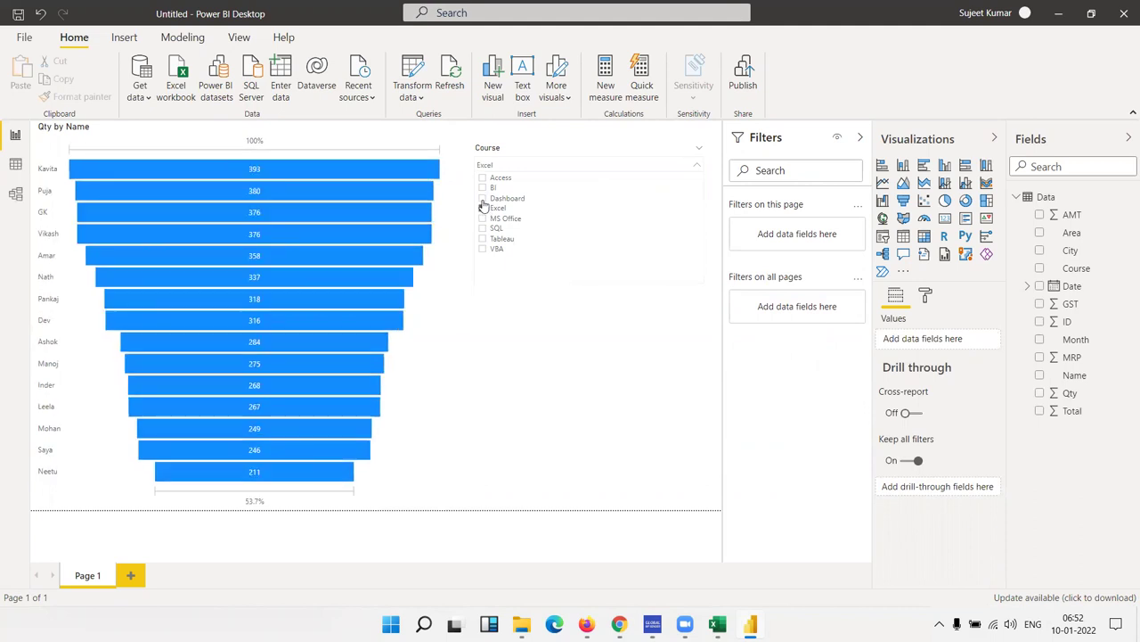
{"action": "left_click", "coordinate": [483, 178]}
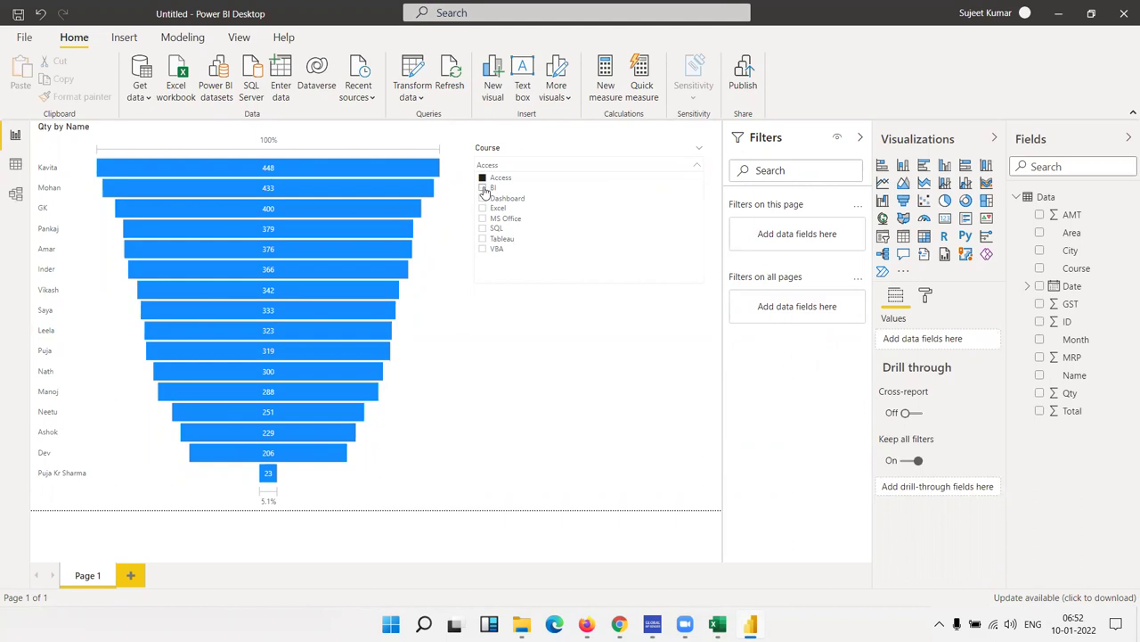
Step: Combine BI, Excel and SQL, clear the selection, then keep only Dashboard selected
{"action": "left_click", "coordinate": [483, 188]}
{"action": "left_click", "coordinate": [482, 208], "text": "ctrl"}
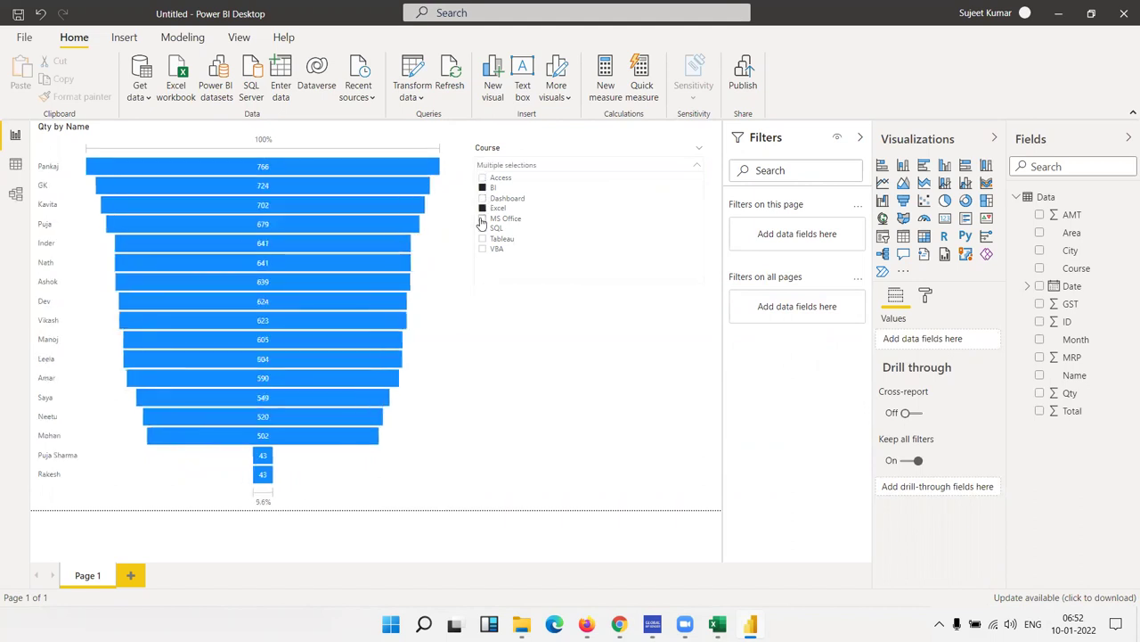
{"action": "left_click", "coordinate": [482, 228], "text": "ctrl"}
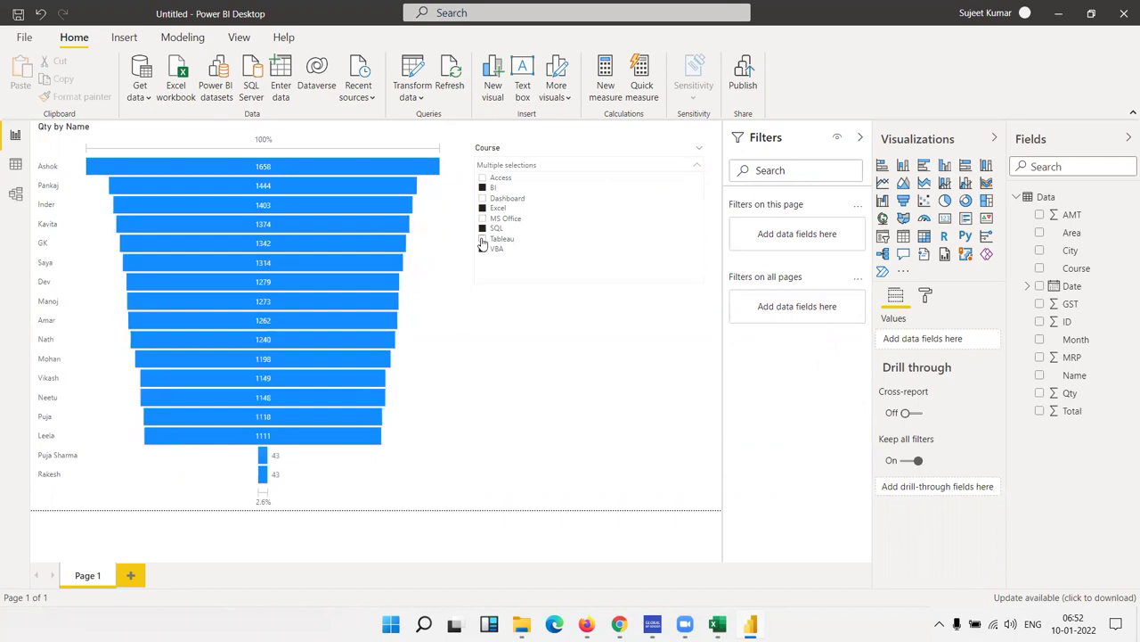
{"action": "left_click", "coordinate": [482, 247]}
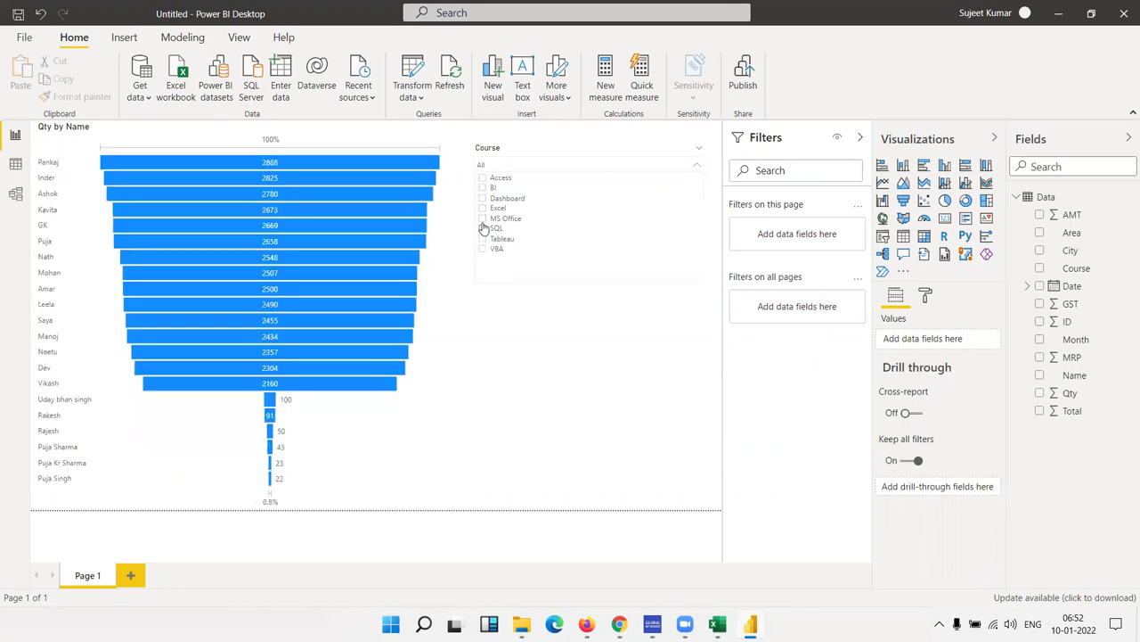
{"action": "left_click", "coordinate": [482, 228]}
{"action": "left_click", "coordinate": [482, 198]}
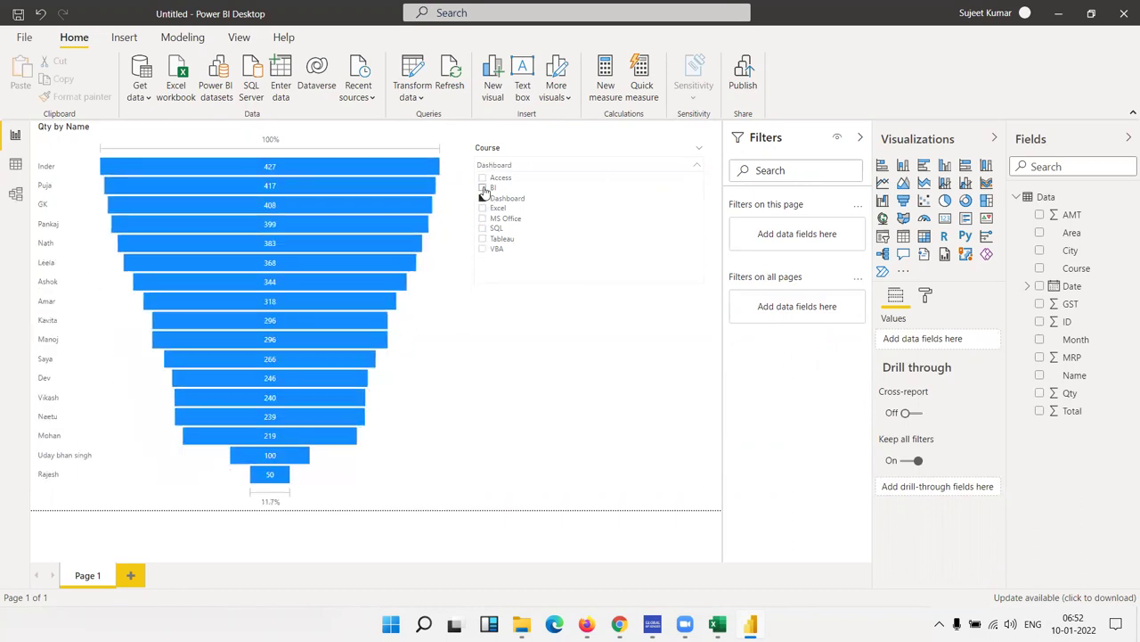
{"action": "left_click", "coordinate": [564, 365]}
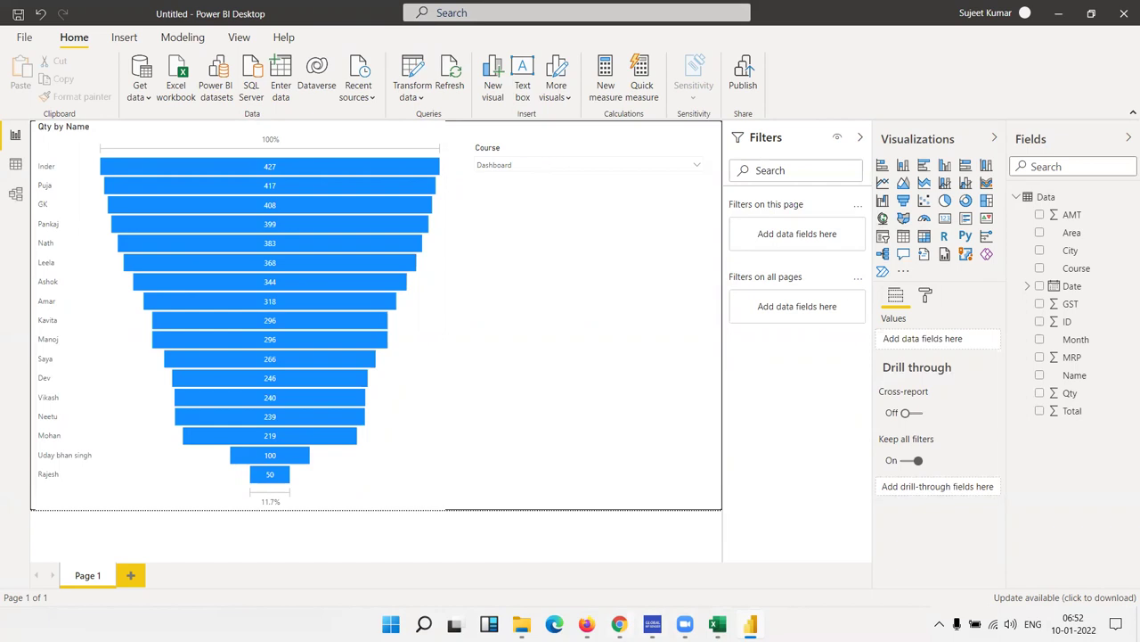
Step: Open the EXCEL MIS TRAINING Google Play page in a new Chrome tab, then show the desktop
{"action": "left_click", "coordinate": [619, 624]}
{"action": "left_click", "coordinate": [956, 13]}
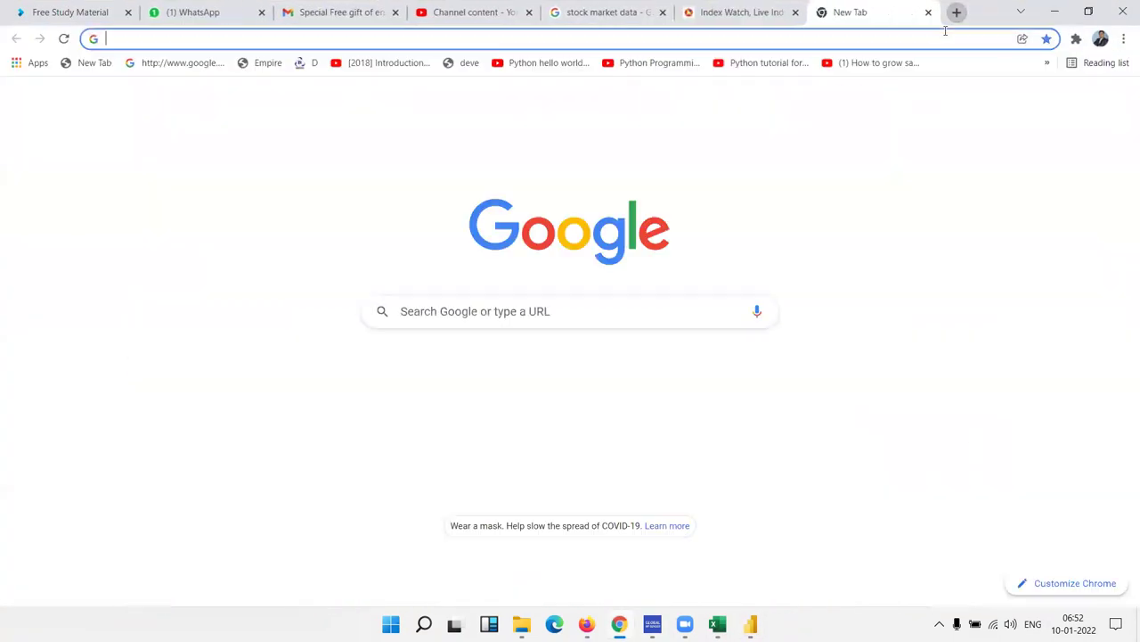
{"action": "type", "text": "pl"}
{"action": "key", "text": "Return"}
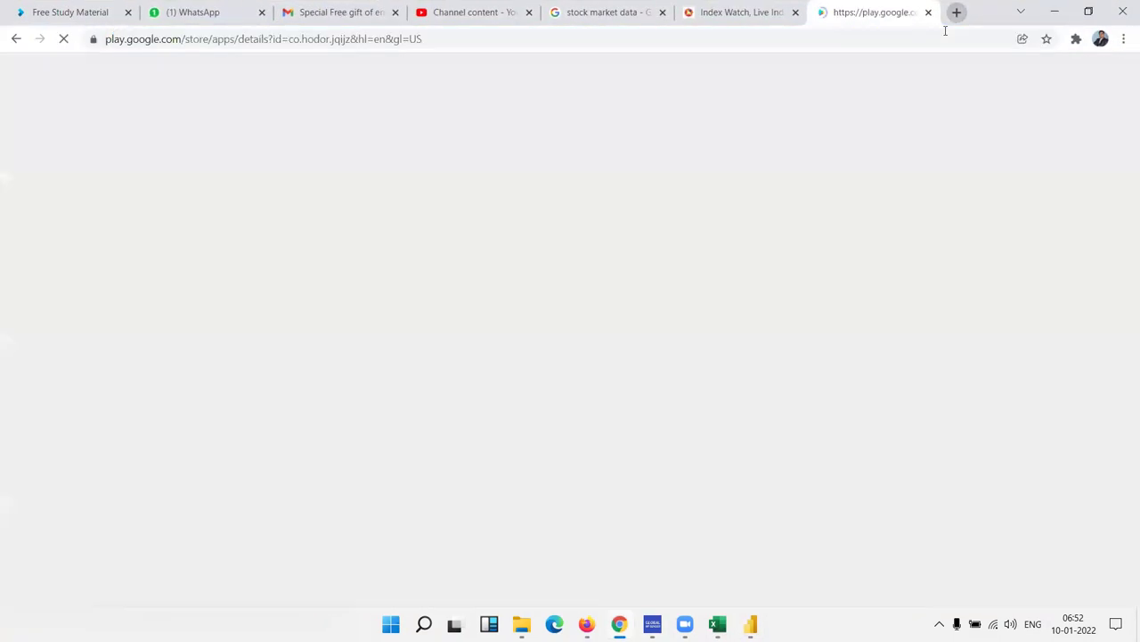
{"action": "double_click", "coordinate": [590, 194]}
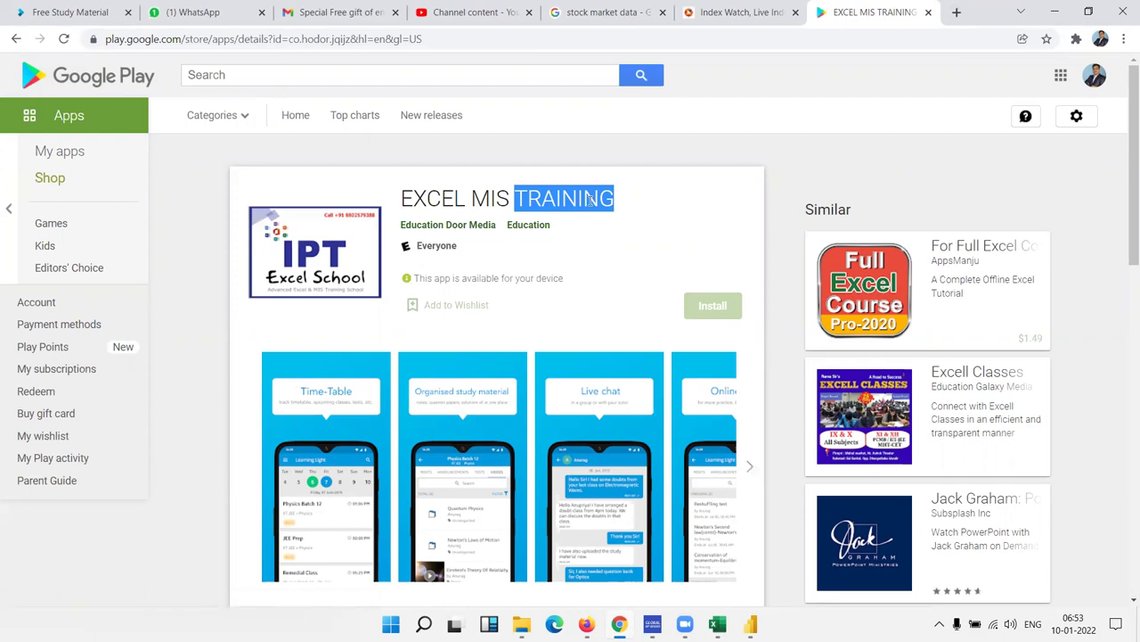
{"action": "key", "text": "super+d"}
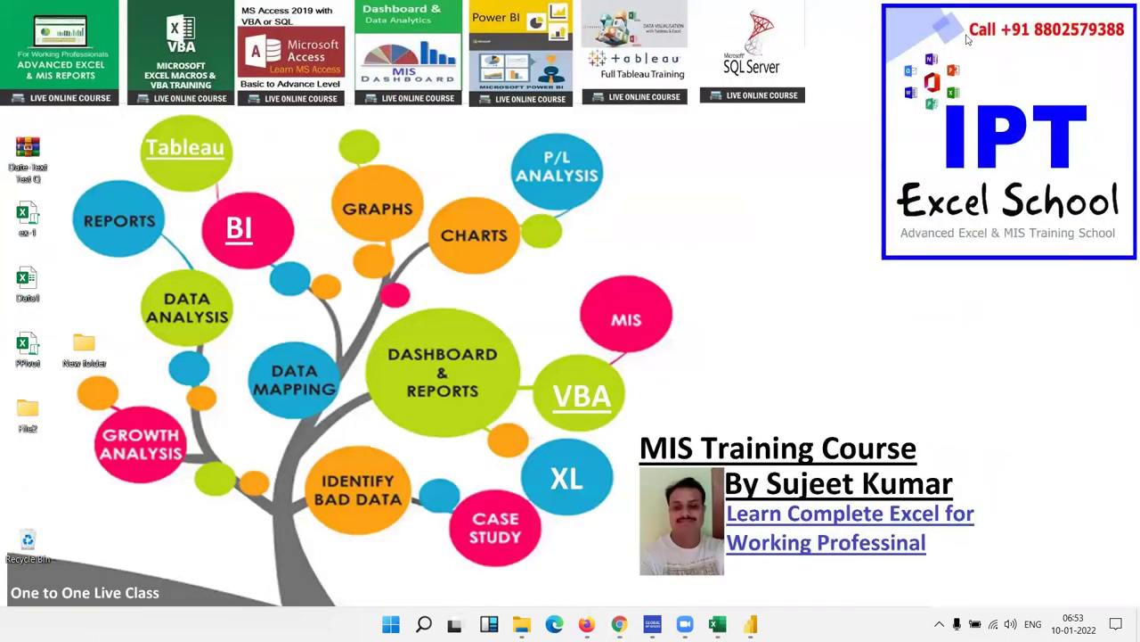